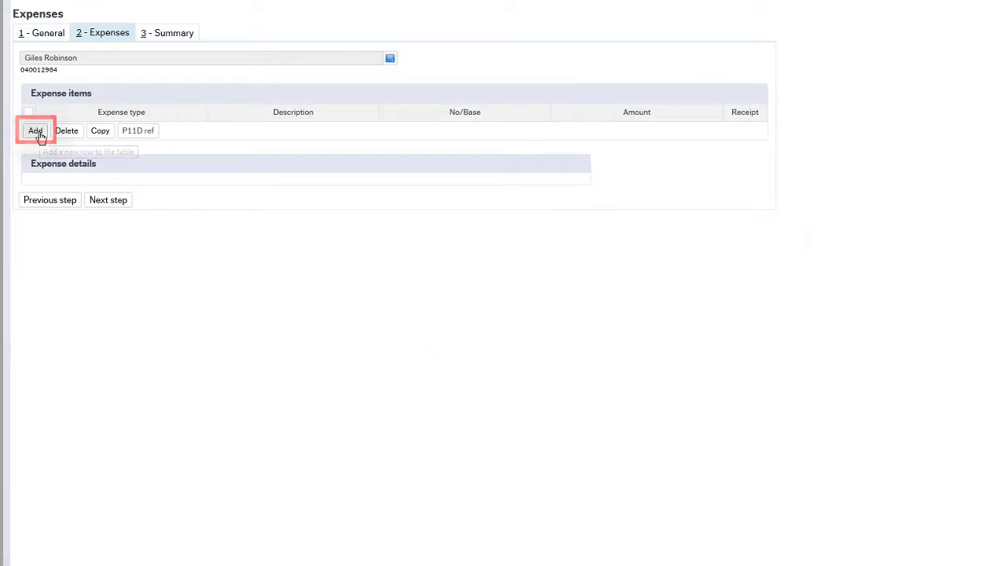
# Add a "Mileage - Private Car" expense item with the description "12345 - Round trip from Paisley to Edinburgh"
pyautogui.click(38, 132)
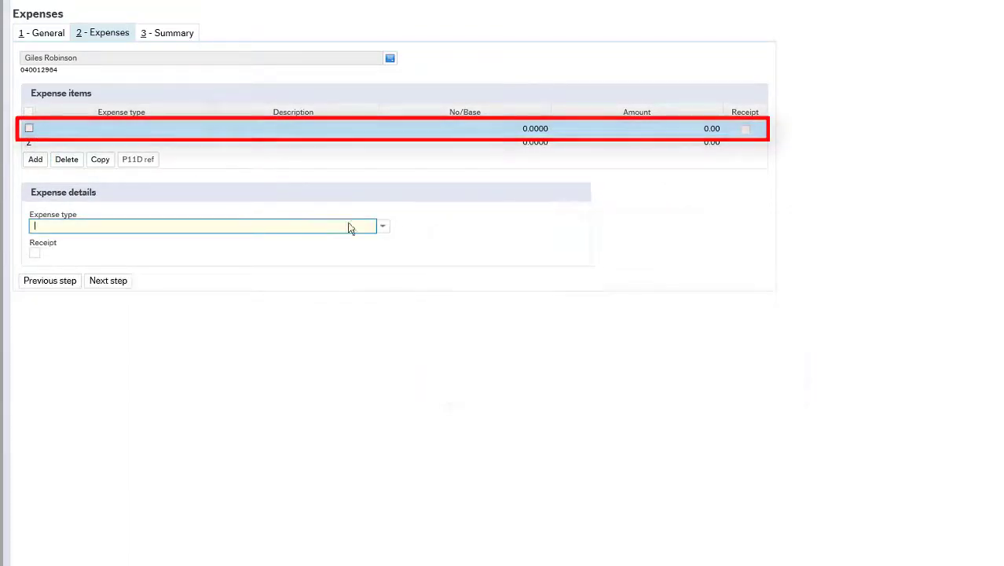
pyautogui.click(382, 228)
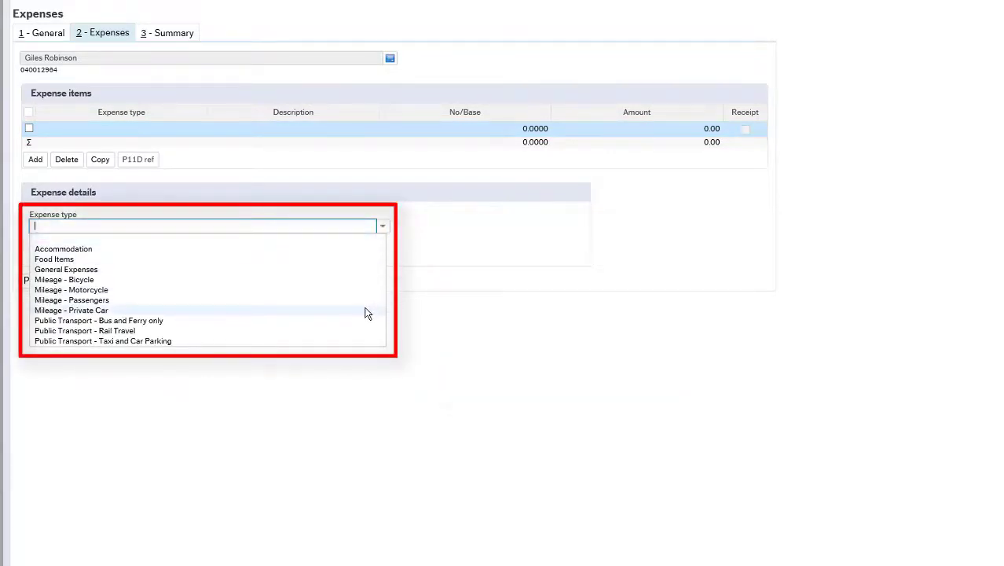
pyautogui.click(366, 311)
pyautogui.write('12345 -')
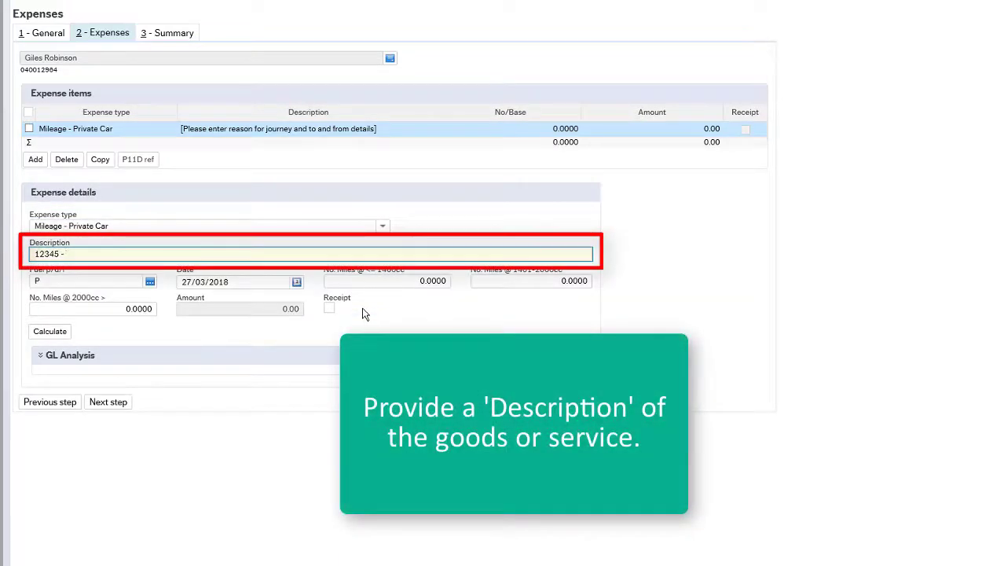
pyautogui.write(' Round trip ')
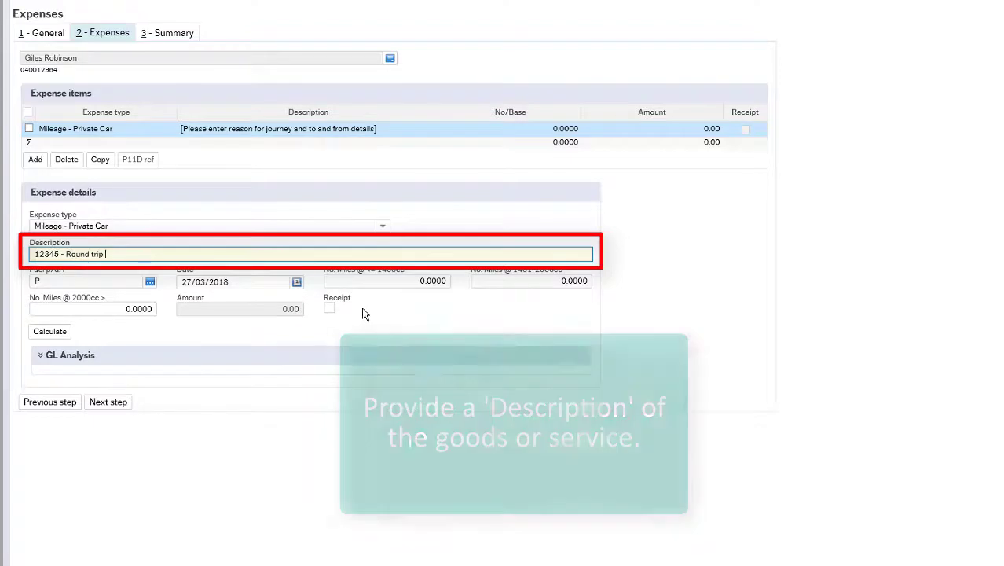
pyautogui.write('from Paisley to Edinburgh')
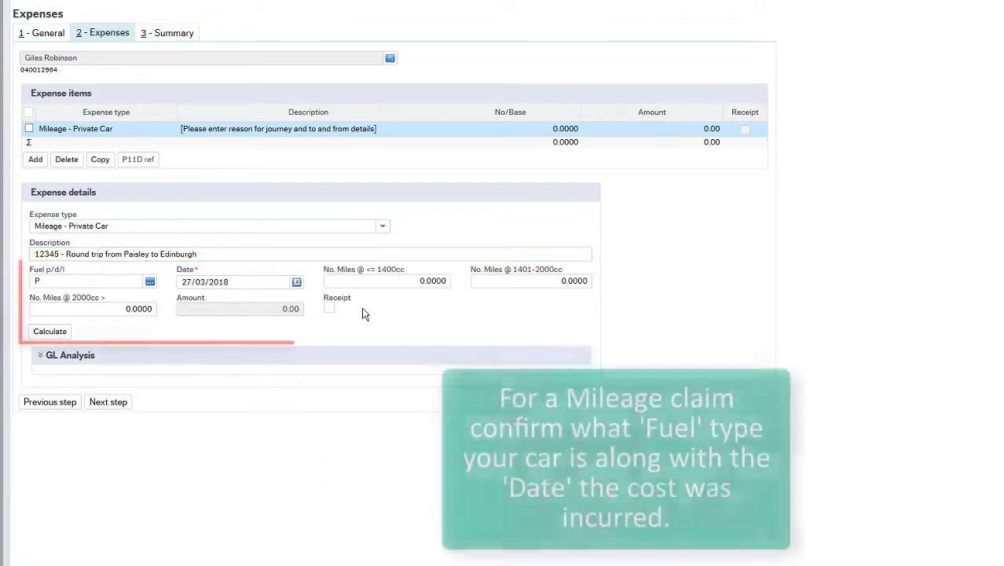
pyautogui.press('Tab')
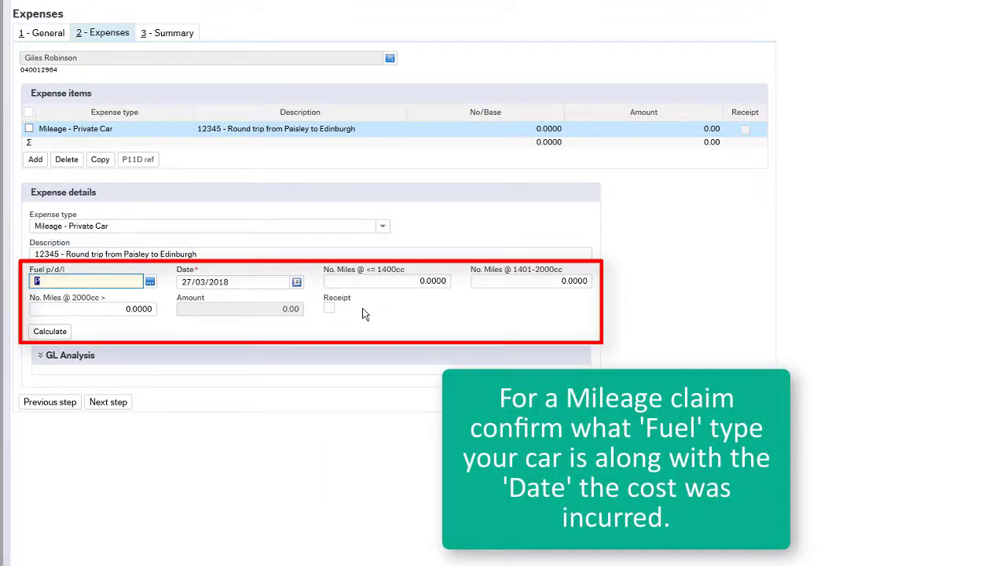
# Set the mileage item's date to 25/03/2018
pyautogui.press('Tab')
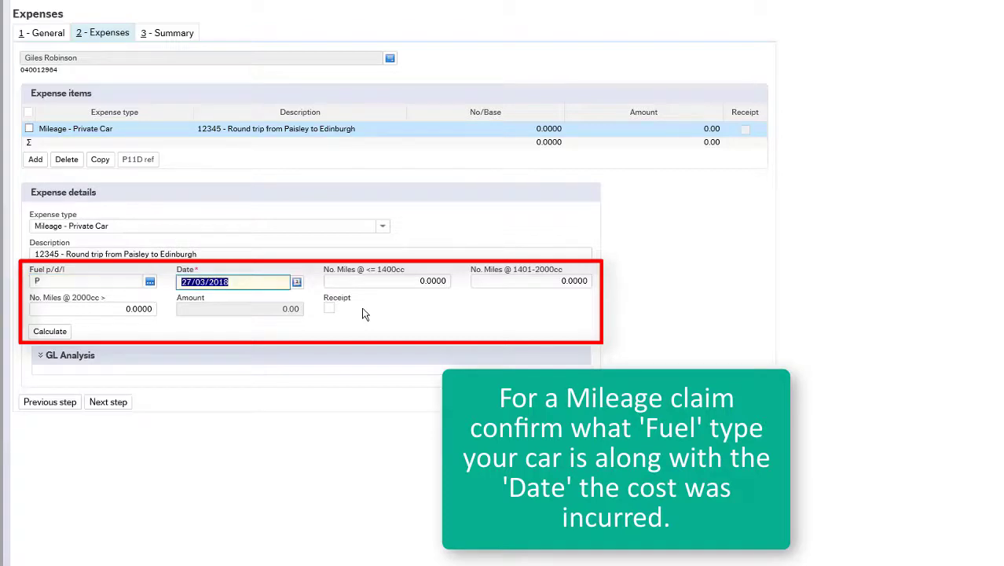
pyautogui.press('Home')
pyautogui.write('25')
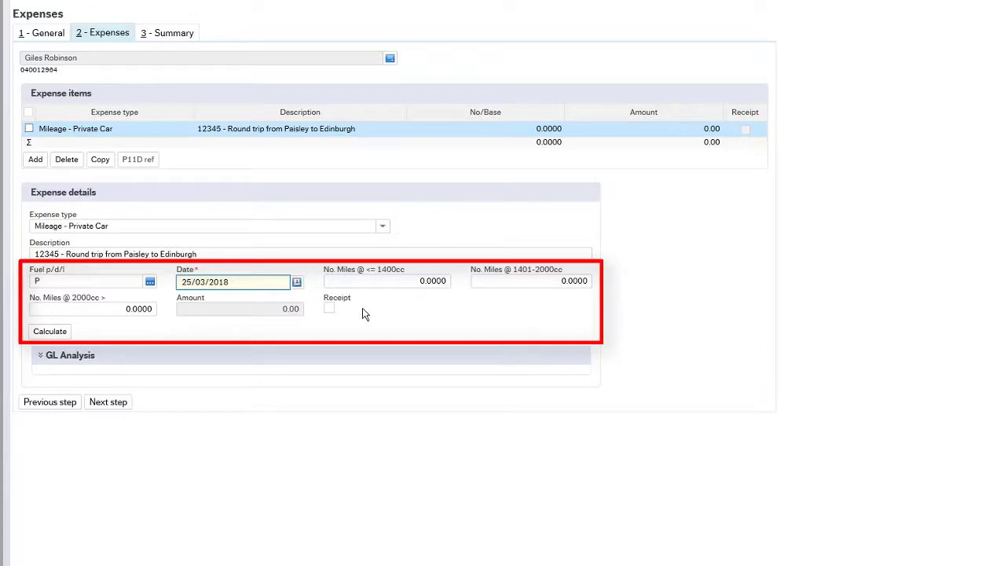
pyautogui.press('Tab')
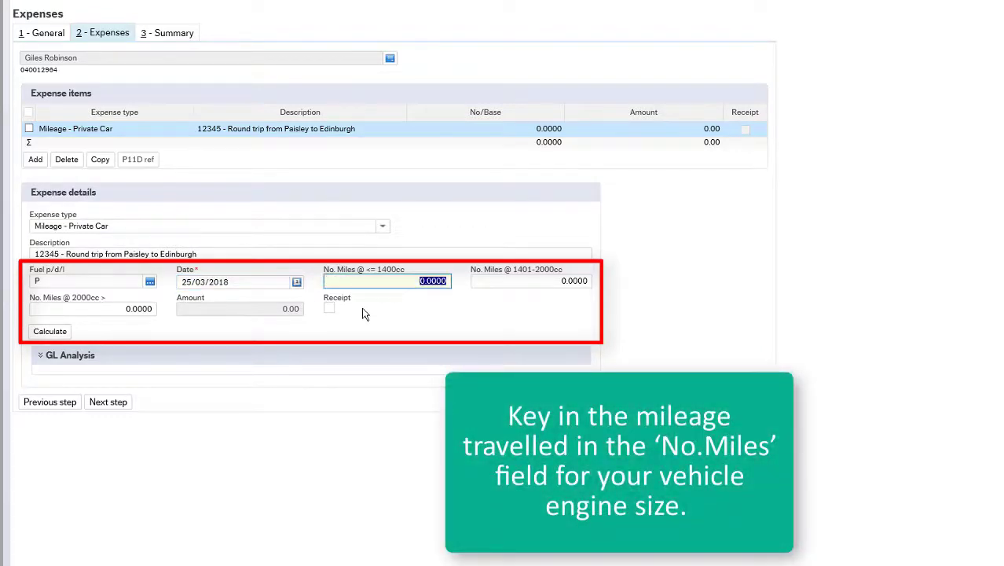
# Enter 50 miles for the 1401-2000cc engine size and calculate the claimable amount
pyautogui.press('Tab')
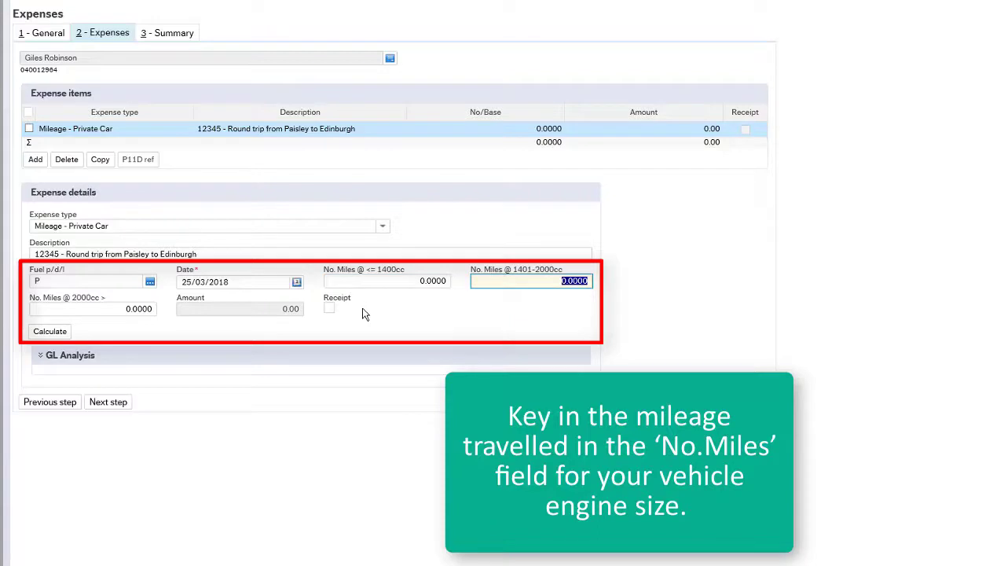
pyautogui.write('50')
pyautogui.press('Tab')
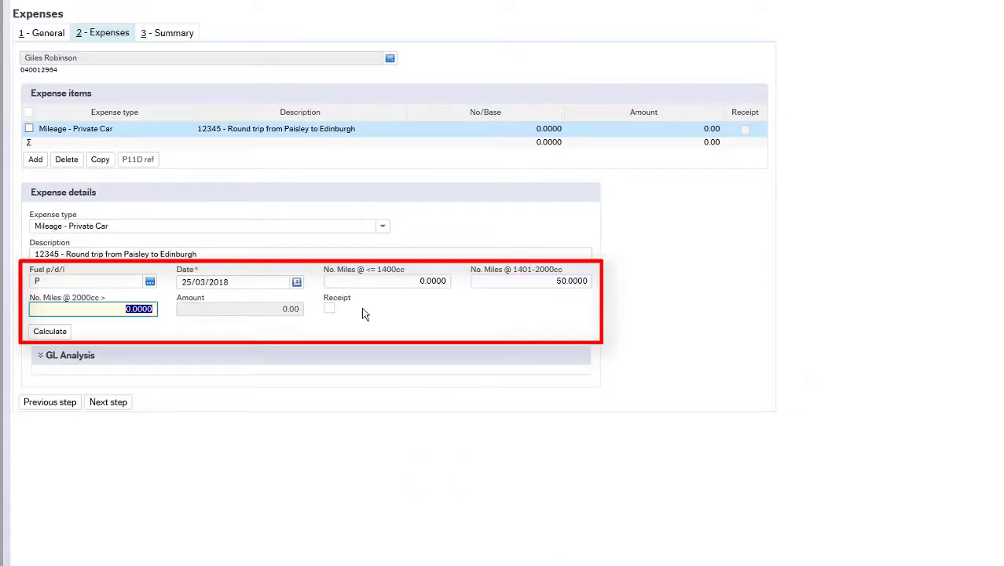
pyautogui.press('Tab')
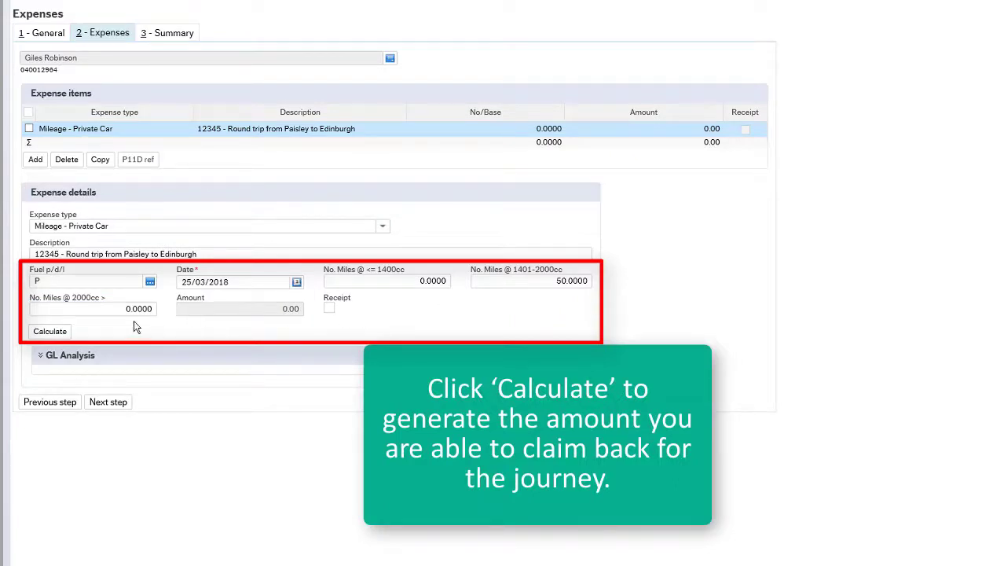
pyautogui.click(50, 331)
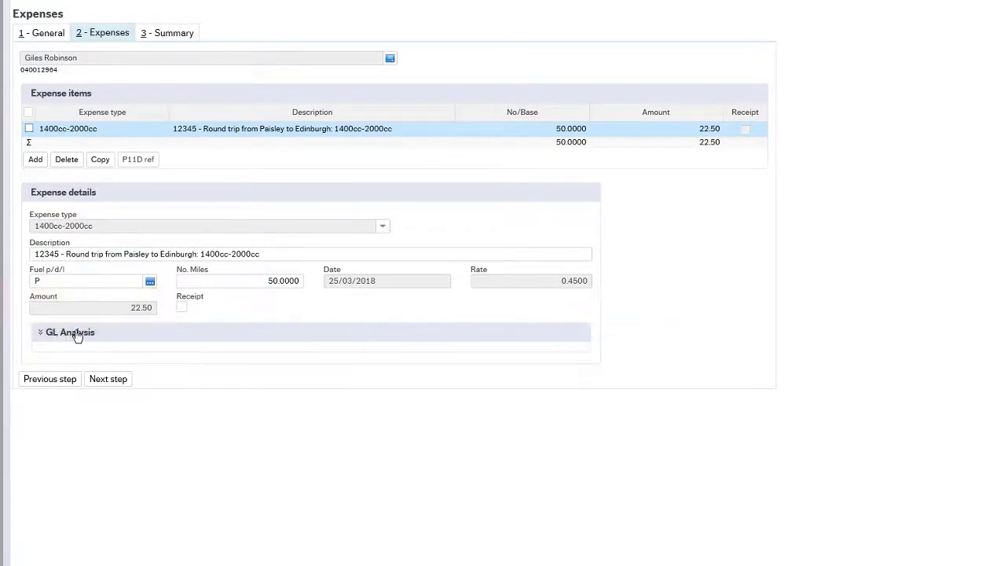
# Mark the mileage item as having a receipt and upload the Edinburgh JPEG from the Desktop as a supporting document
pyautogui.click(181, 308)
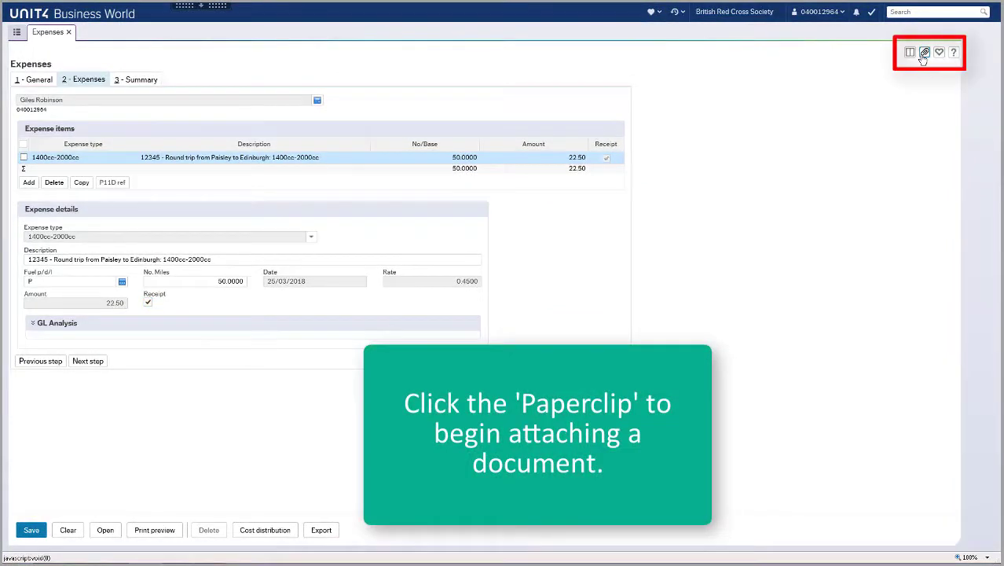
pyautogui.click(924, 52)
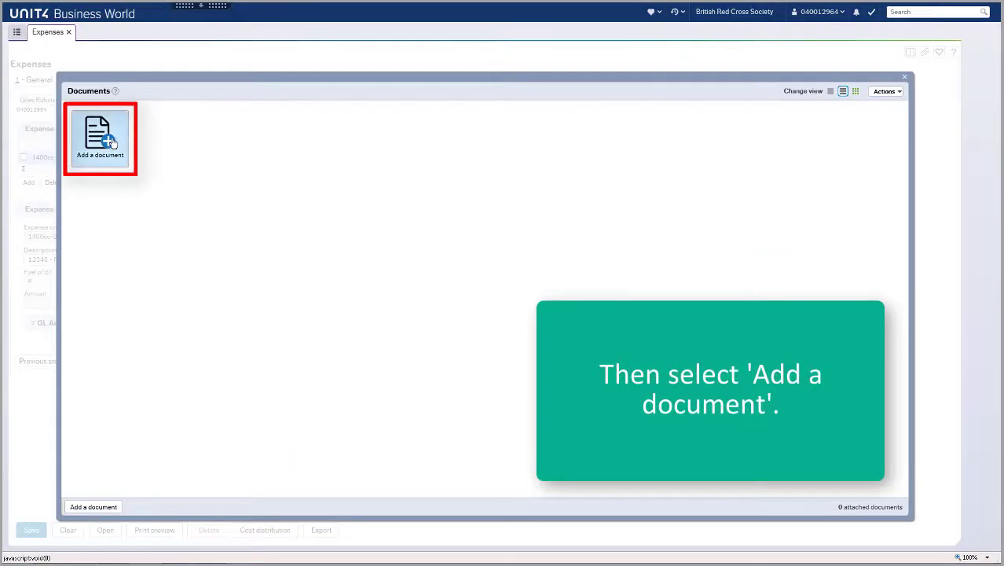
pyautogui.click(112, 144)
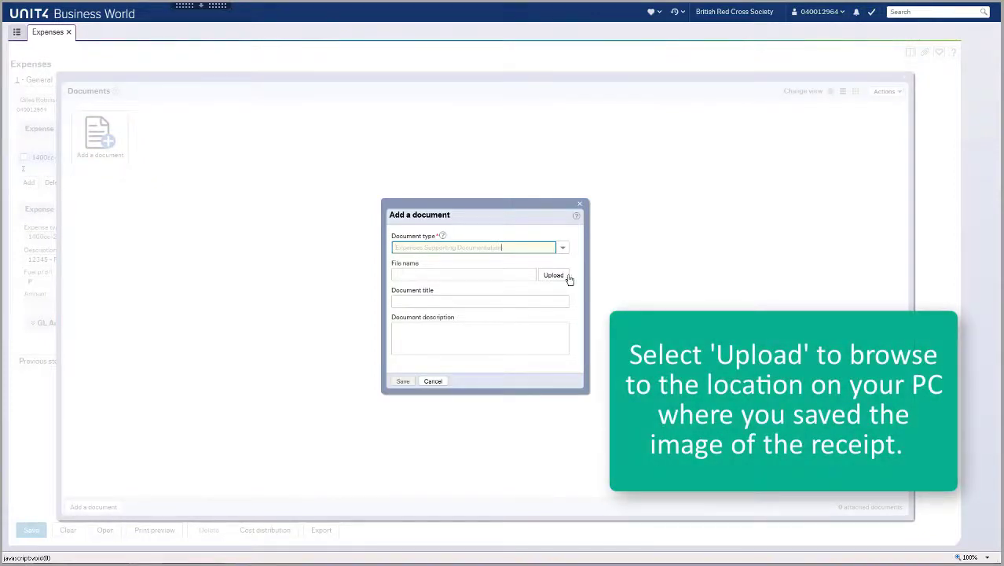
pyautogui.click(562, 276)
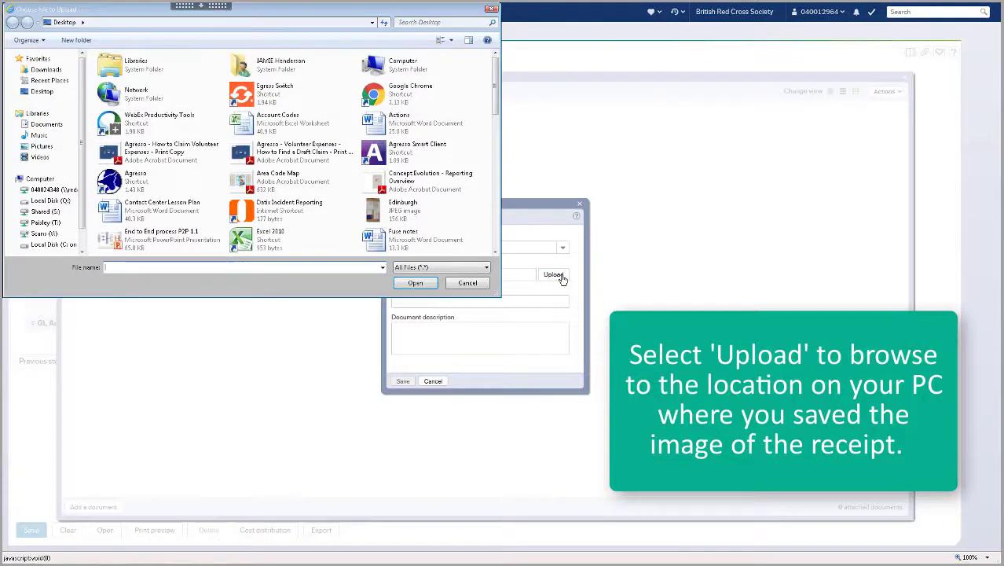
pyautogui.click(421, 216)
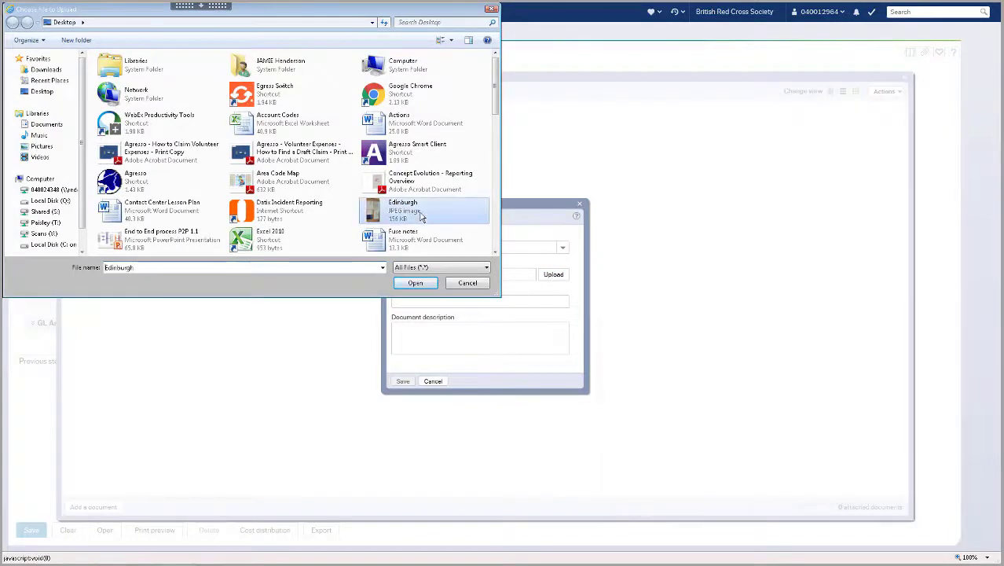
pyautogui.doubleClick(422, 217)
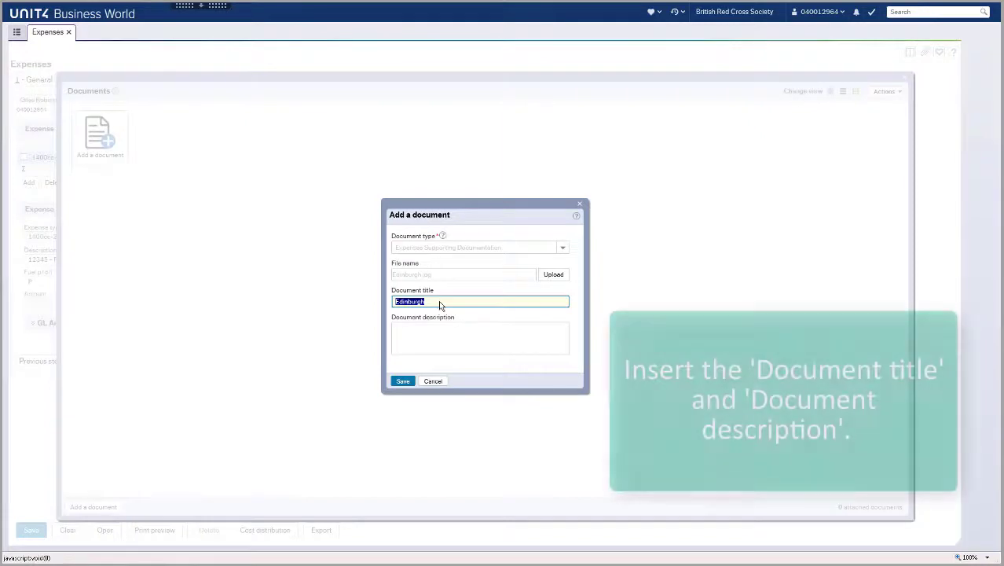
# Title the document "Edinburgh - receipts", describe it as "Edinburgh trip receipts", and save it to the claim
pyautogui.click(438, 302)
pyautogui.write('- receipts')
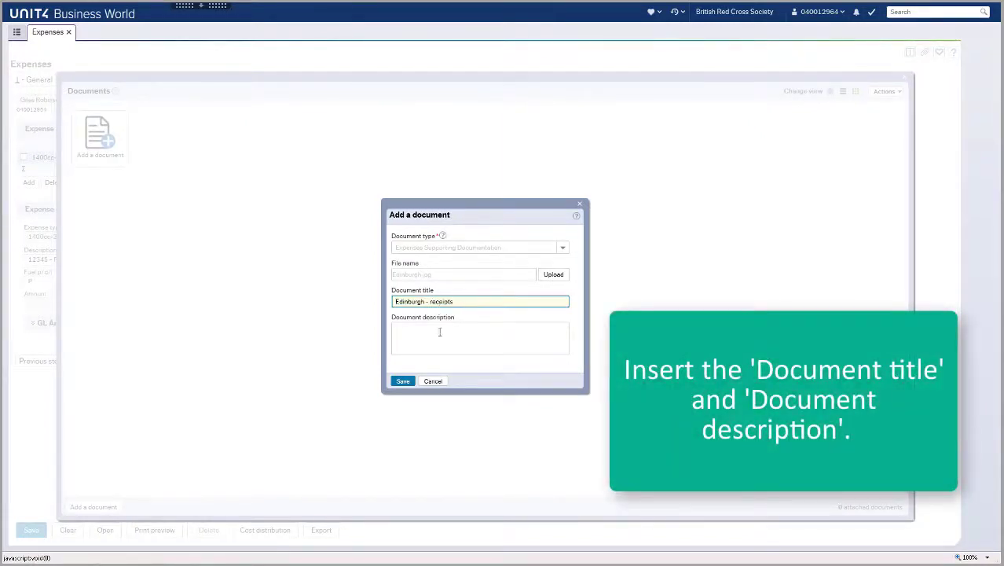
pyautogui.click(440, 332)
pyautogui.write('E')
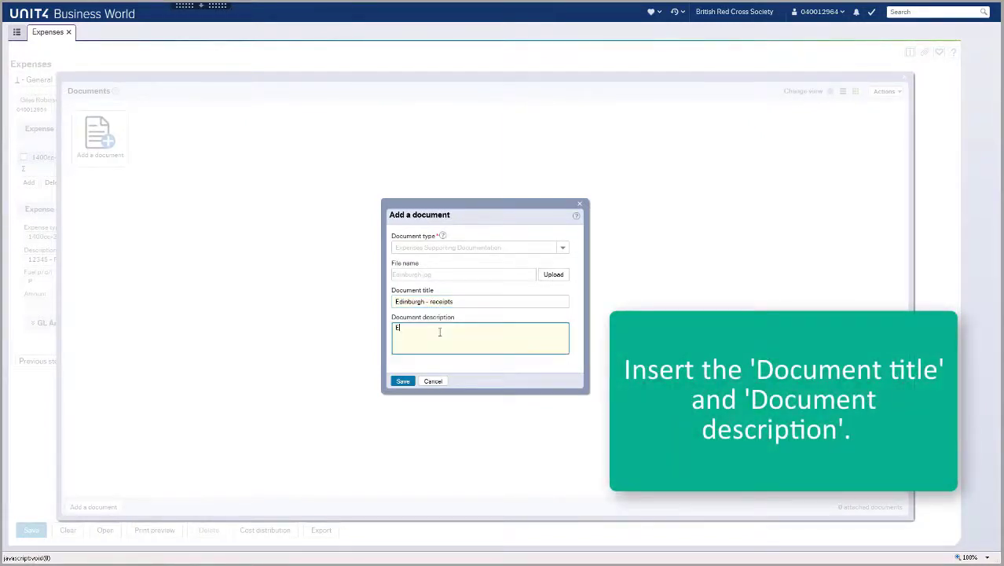
pyautogui.write('dinburgh trip receipts')
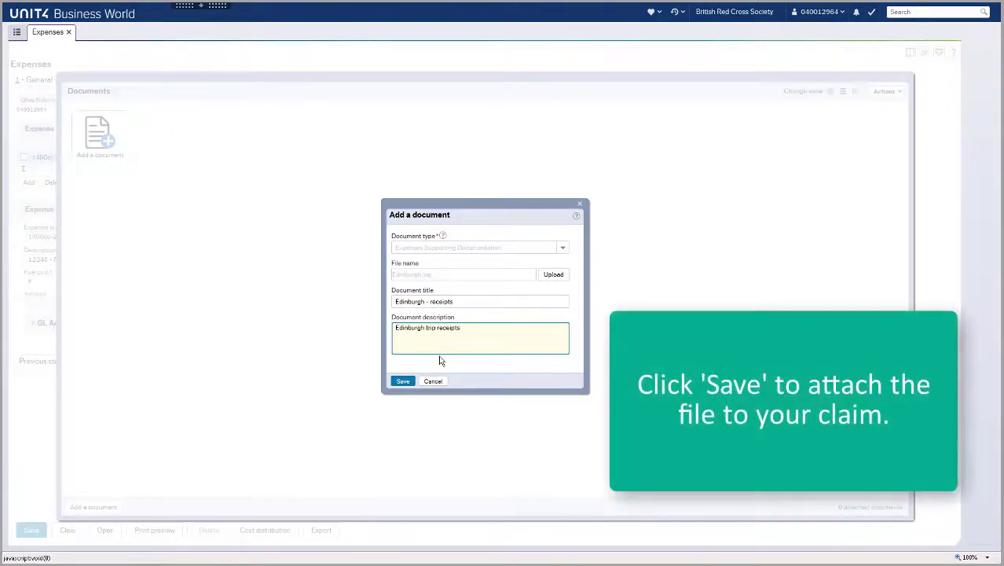
pyautogui.click(404, 382)
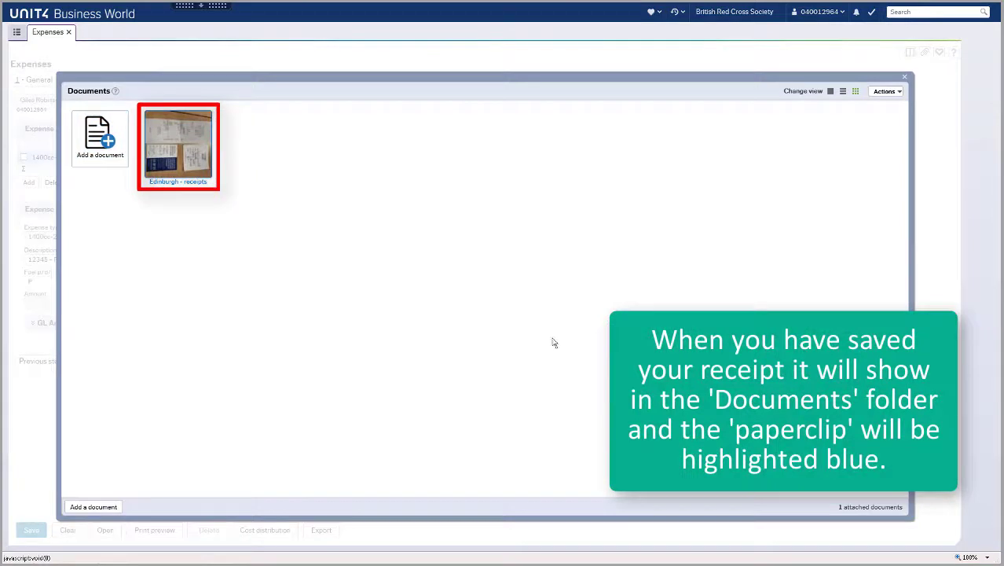
pyautogui.click(906, 81)
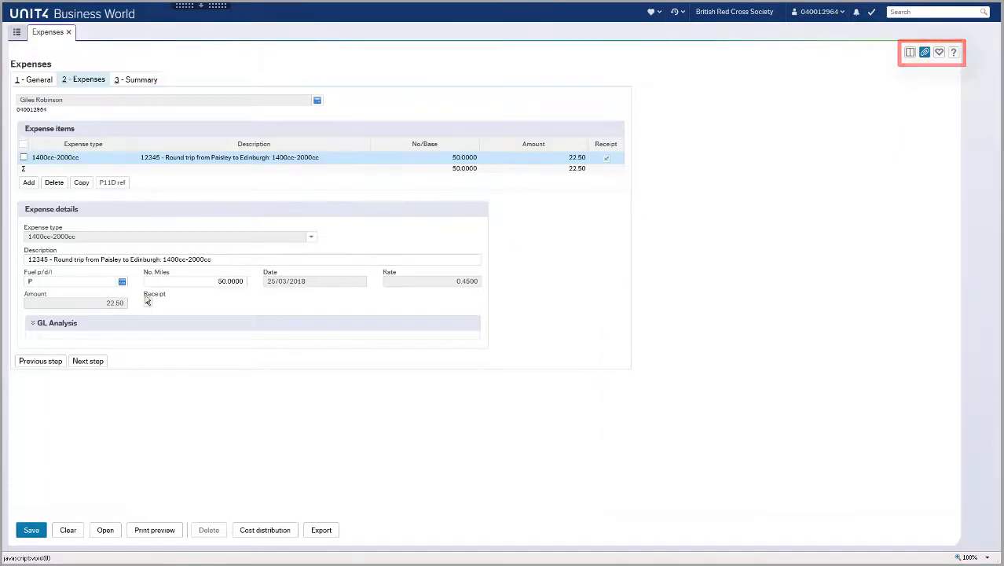
pyautogui.click(147, 301)
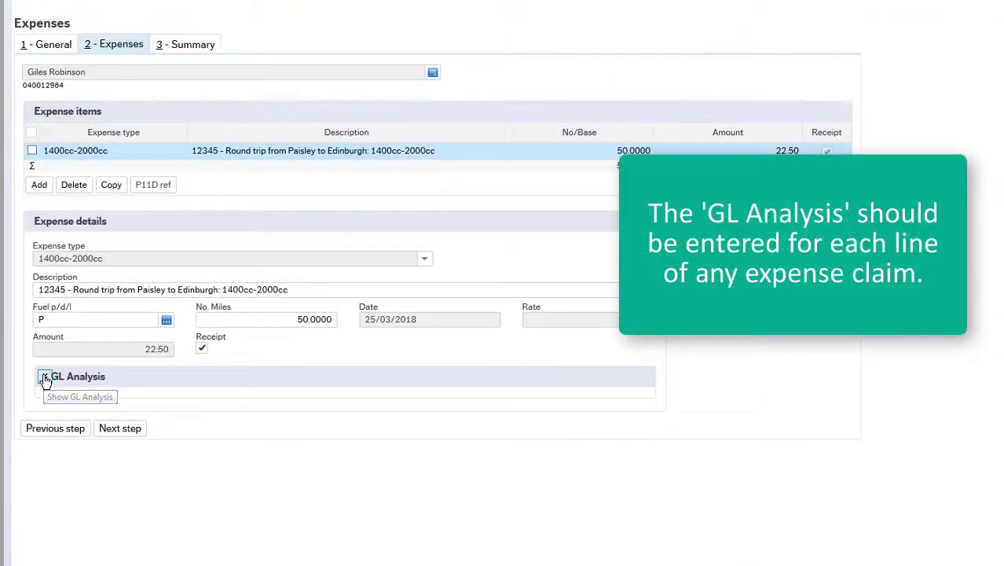
# Expand the mileage item's GL Analysis and review its cost centre, resource number, project, activity, item and fund fields
pyautogui.click(45, 380)
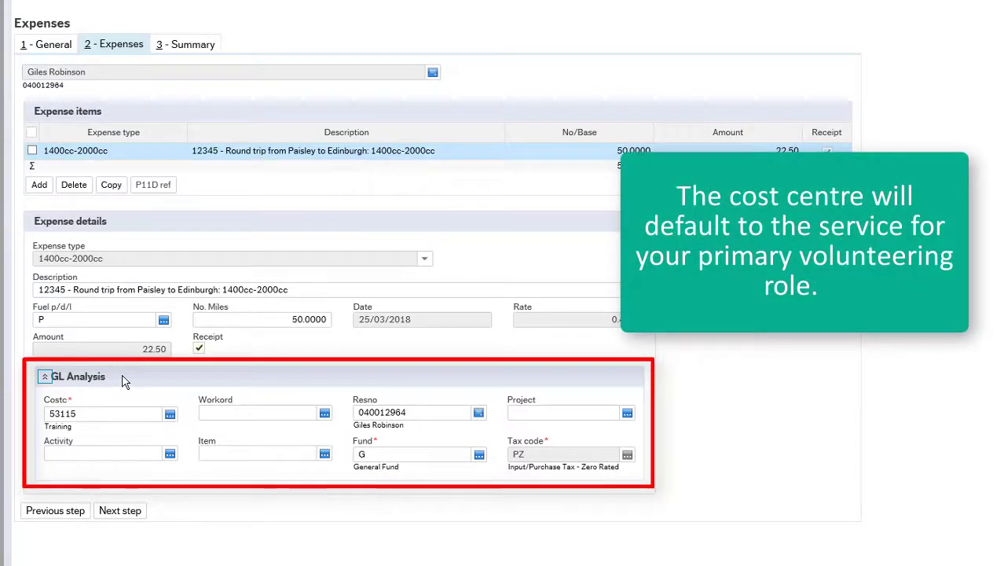
pyautogui.click(116, 417)
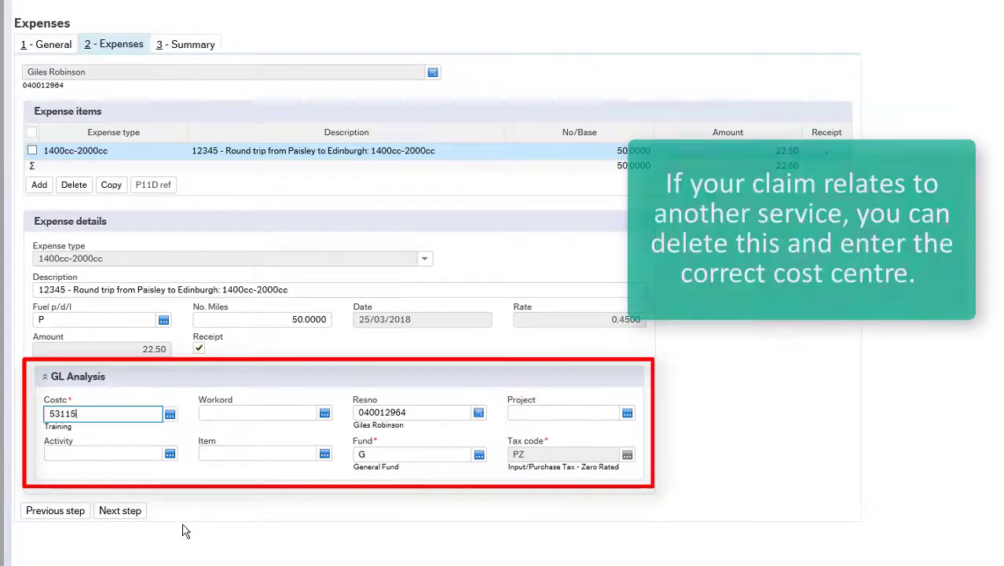
pyautogui.press('Tab')
pyautogui.press('Tab')
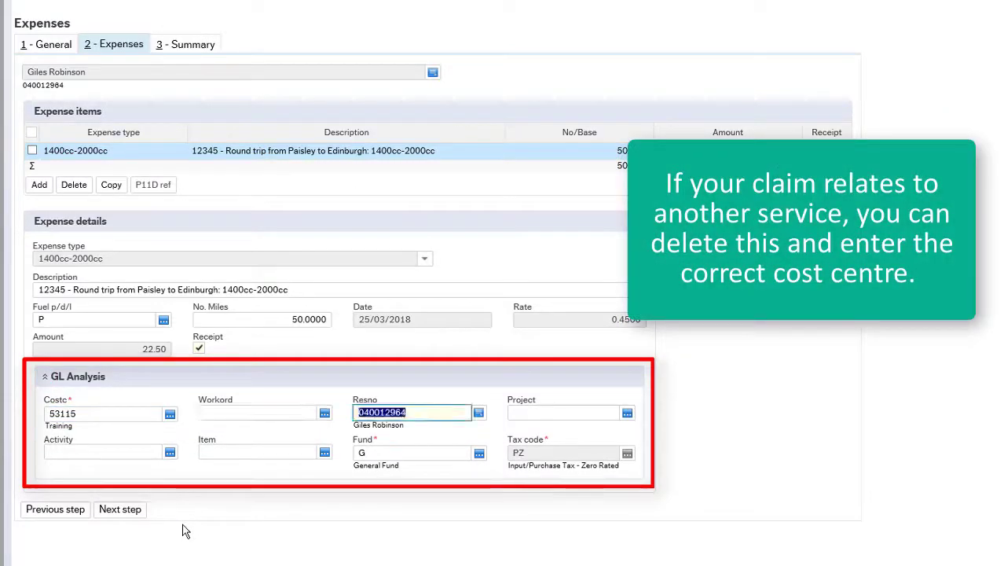
pyautogui.press('Tab')
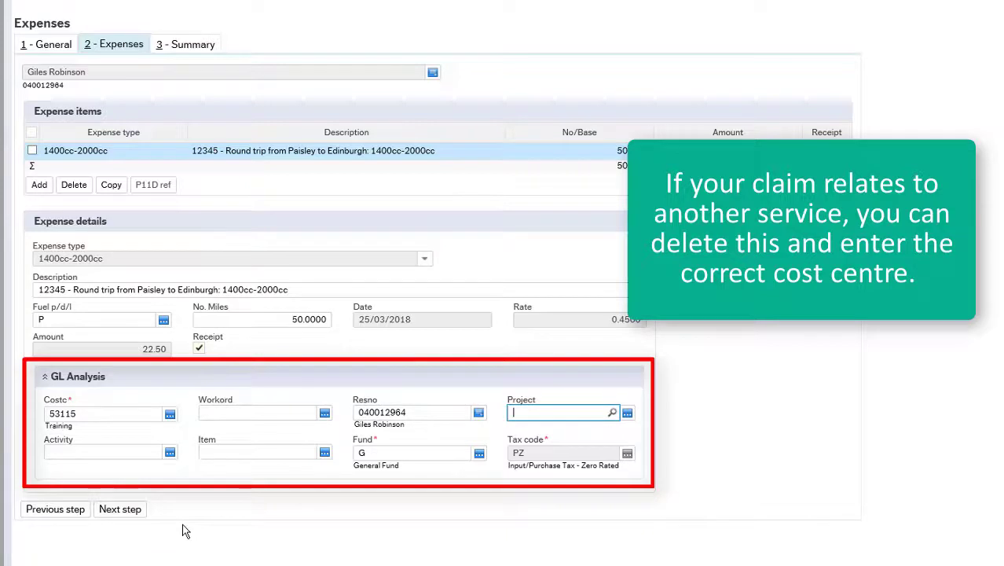
pyautogui.press('Tab')
pyautogui.press('Tab')
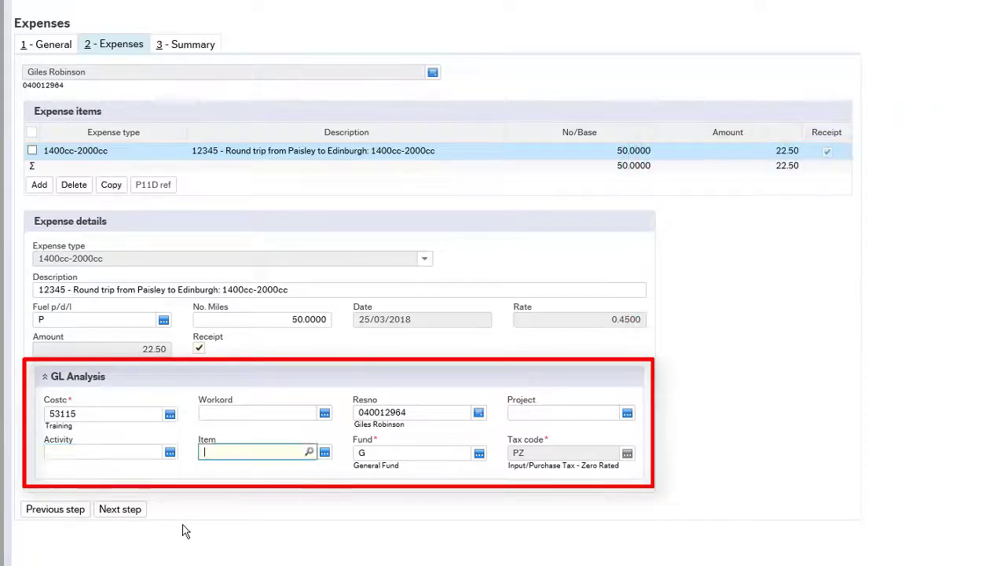
pyautogui.press('Tab')
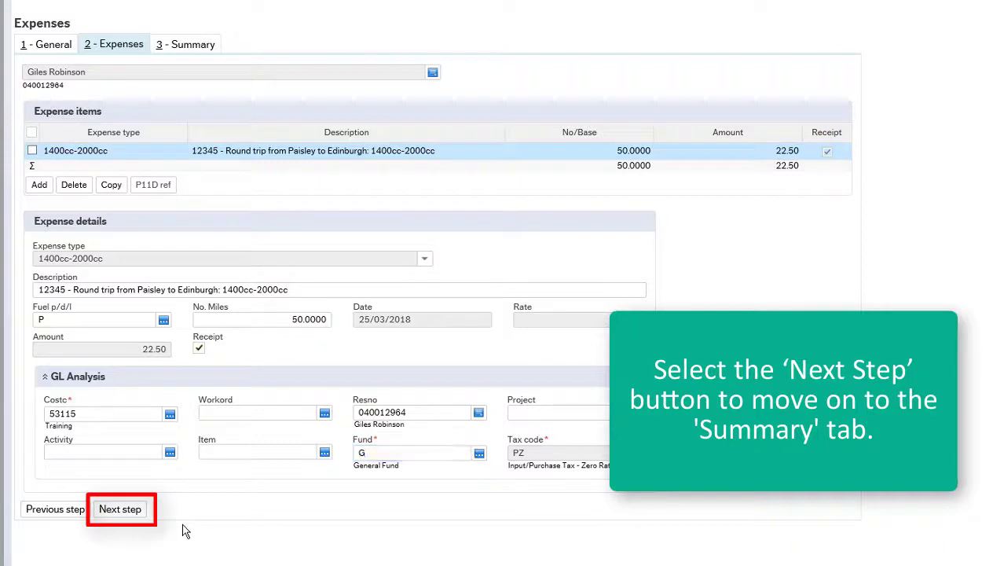
# Check the claim's Summary step and return to the Expenses step
pyautogui.click(119, 509)
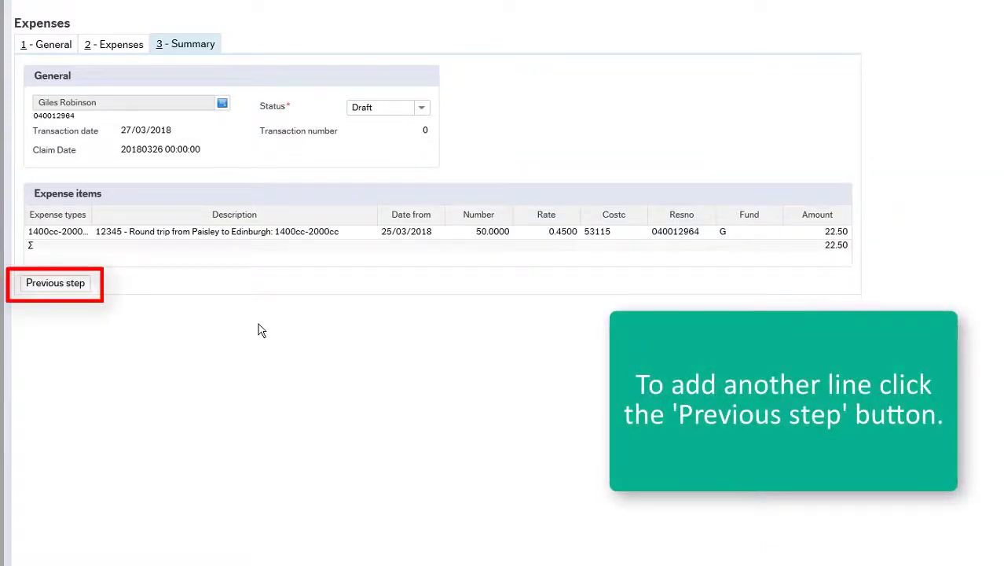
pyautogui.click(65, 289)
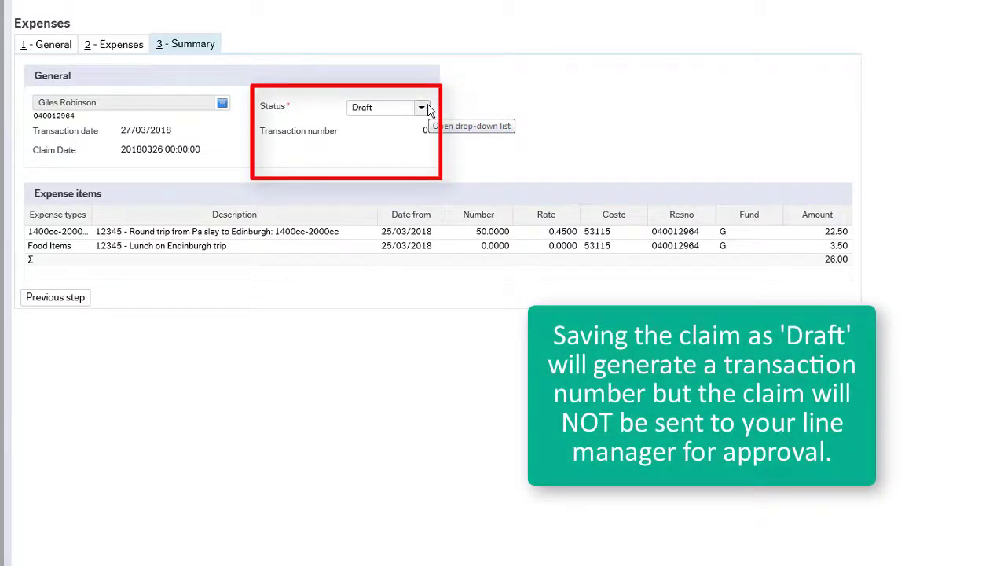
# Set the claim's status to Ready and save the claim
pyautogui.click(422, 108)
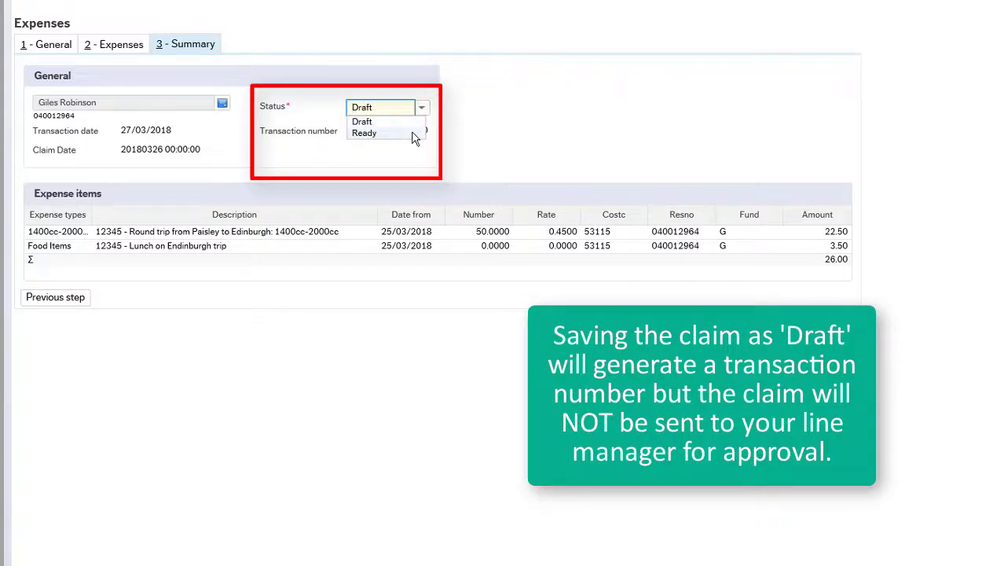
pyautogui.click(411, 132)
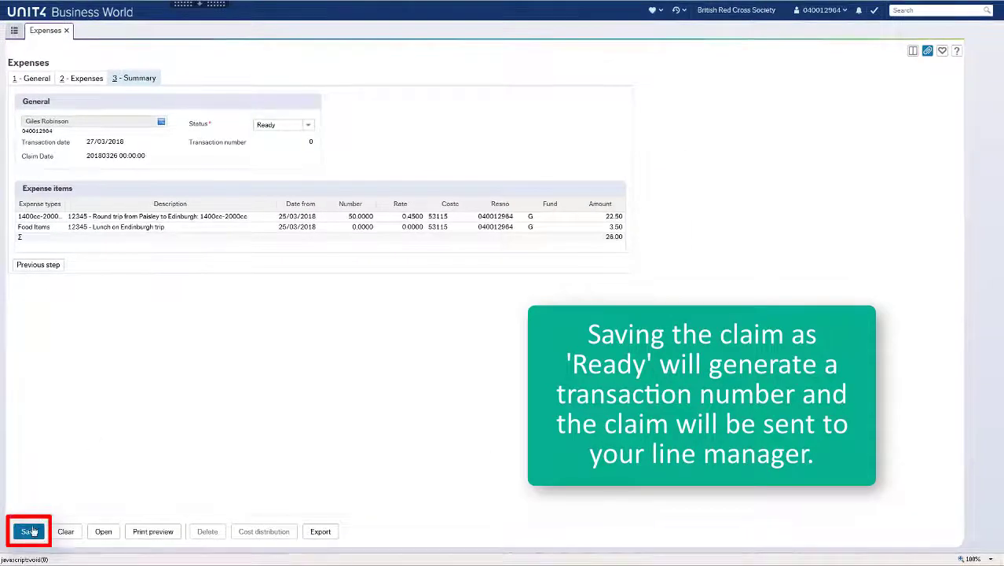
pyautogui.click(32, 534)
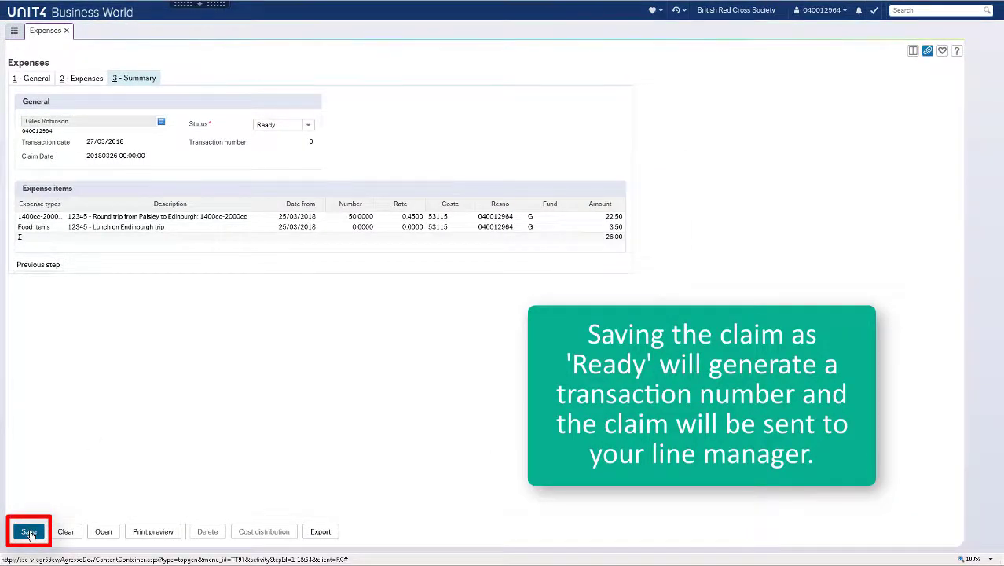